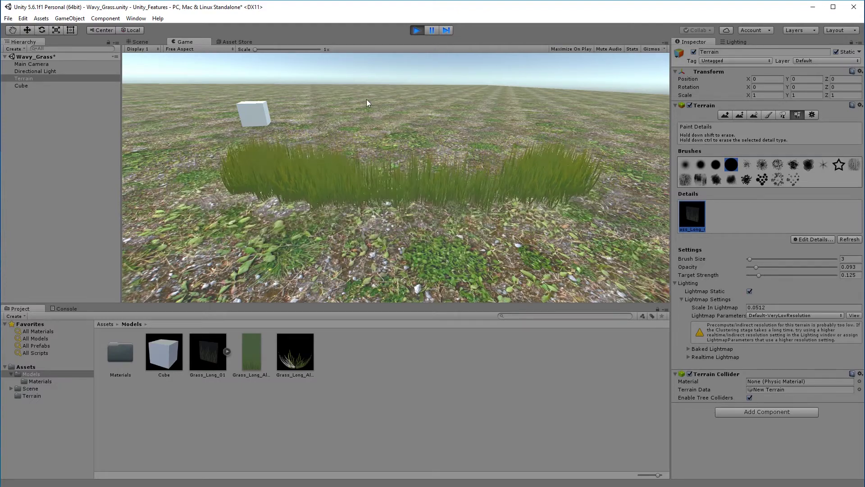
Stop play mode after testing the painted grass strip on the terrain
left_click(415, 30)
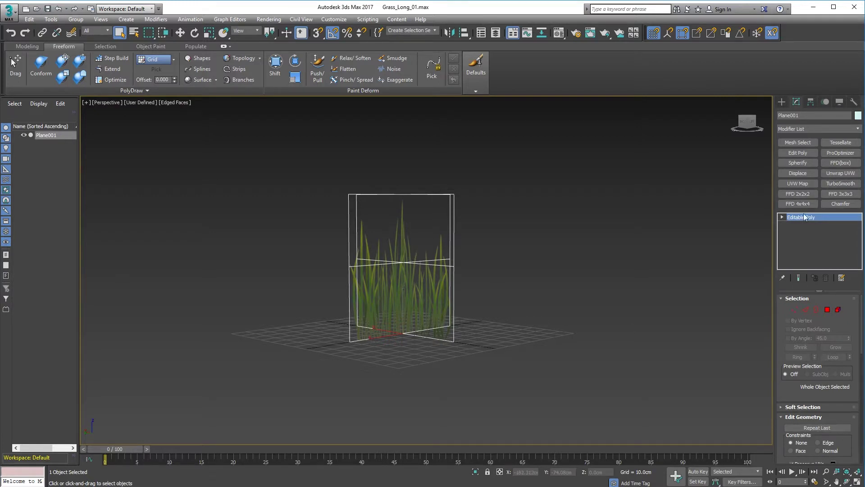
Reselect Plane001, enter Vertex sub-object level and marquee-select all 12 vertices
middle_click_drag(351, 323, 432, 324, "alt")
left_click(429, 349)
left_click(451, 316)
left_click(791, 310)
middle_click_drag(610, 312, 607, 303, "alt")
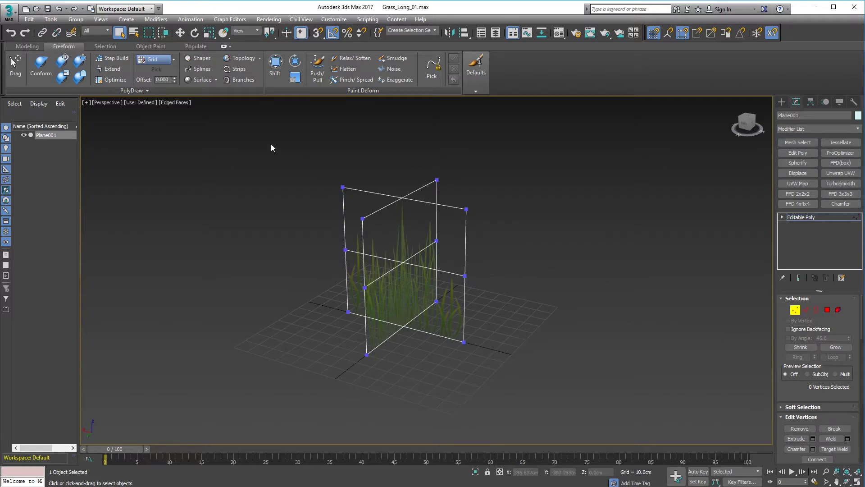
left_click_drag(528, 394, 528, 396)
scroll(856, 394, "down", 5)
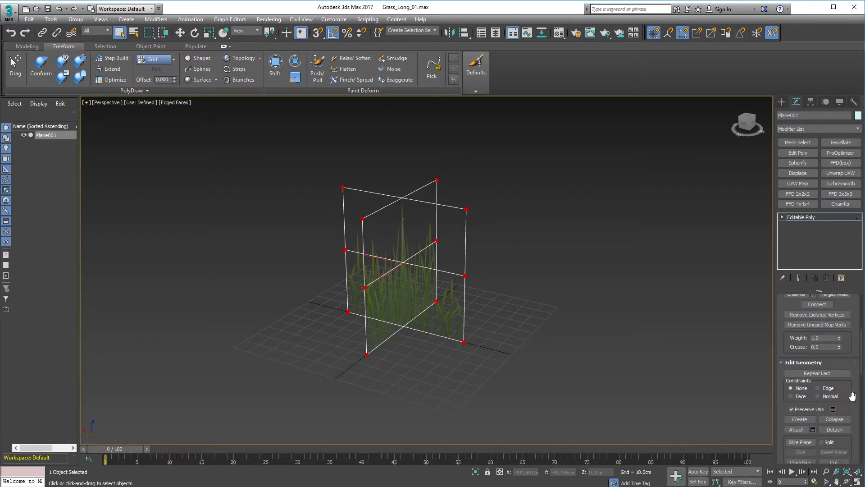
Set the vertex Alpha of all 12 selected grass vertices to 0.0
scroll(851, 396, "down", 8)
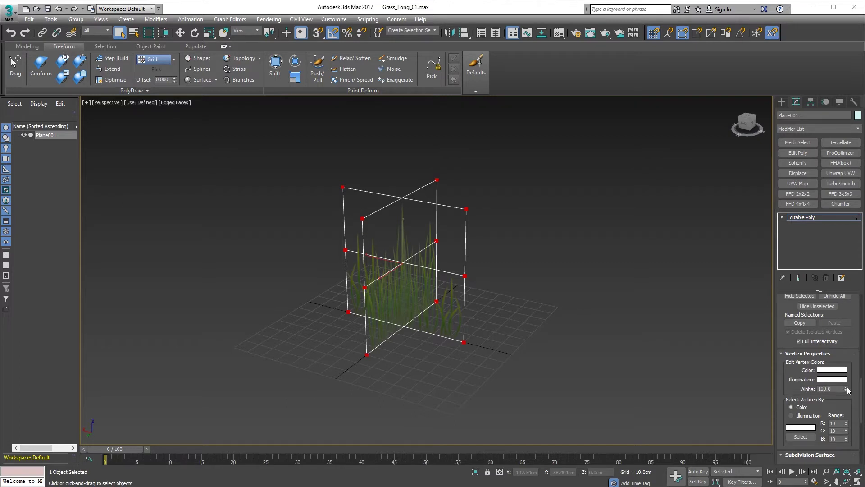
left_click_drag(847, 390, 846, 424)
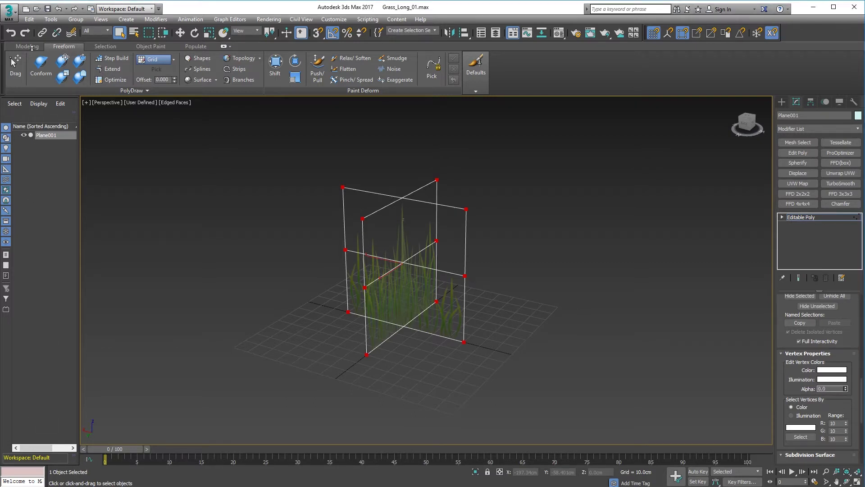
left_click_drag(15, 389, 15, 389)
key("alt")
middle_click_drag(387, 300, 421, 317, "alt")
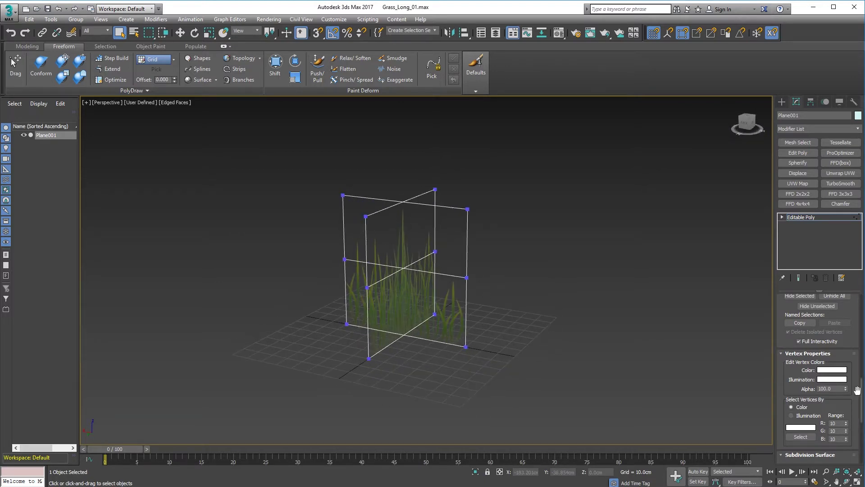
Give the middle row of grass vertices a vertex Alpha of 40
middle_click_drag(507, 396, 387, 369, "alt")
left_click_drag(480, 362, 328, 300)
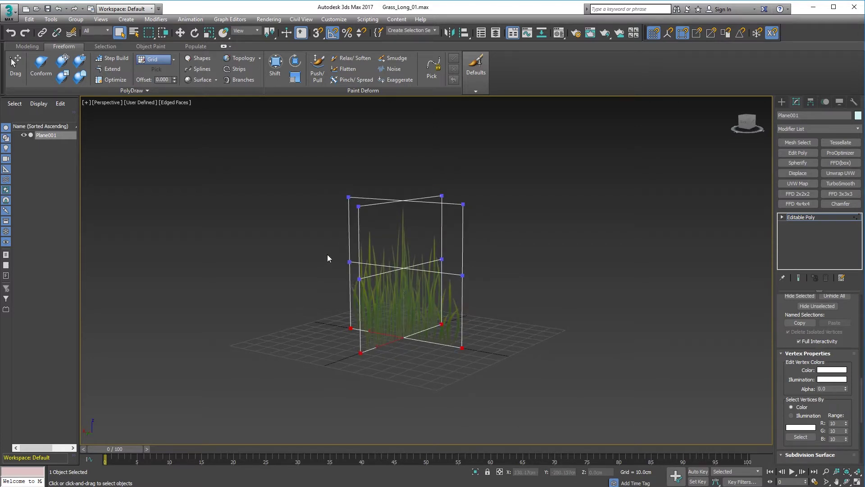
left_click_drag(505, 305, 505, 305)
left_click_drag(831, 388, 787, 388)
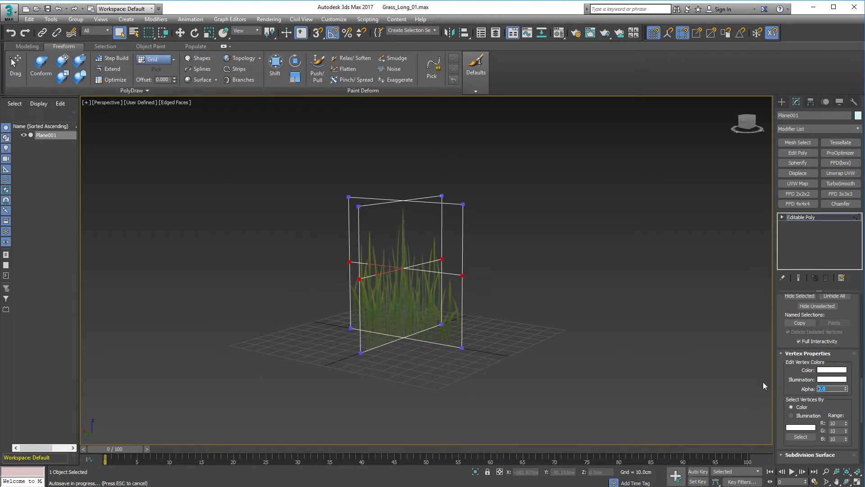
type("40")
Give the top row of vertices a vertex Alpha of 80, then clear the selection
left_click_drag(295, 174, 486, 227)
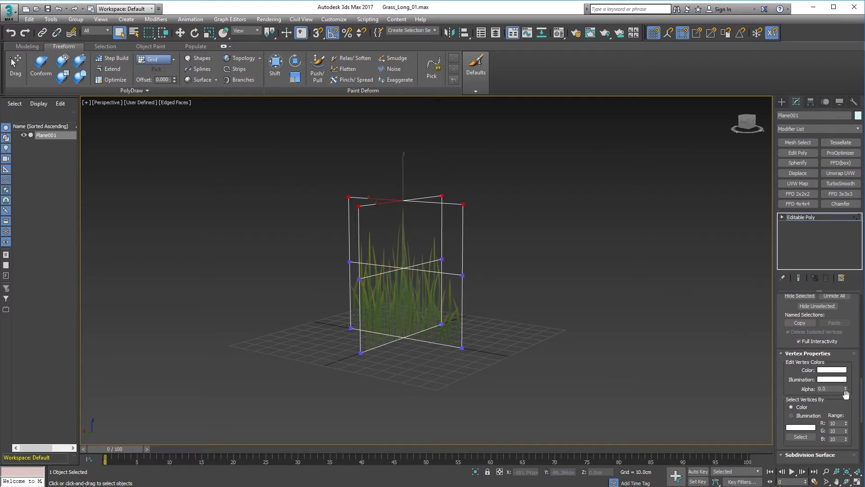
left_click_drag(831, 388, 758, 389)
type("80")
left_click(468, 256)
middle_click_drag(499, 262, 504, 270)
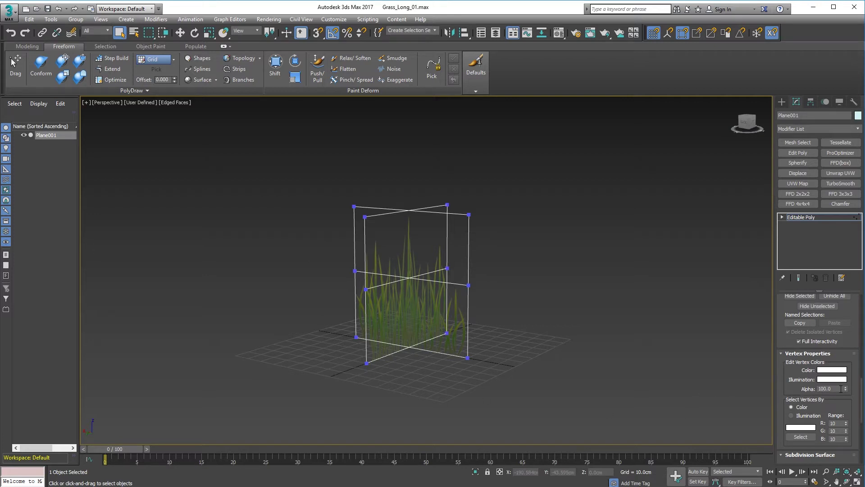
Export the grass model as Grass_Long_01.FBX, replacing the existing file in Assets/Models
left_click(355, 207)
left_click(8, 10)
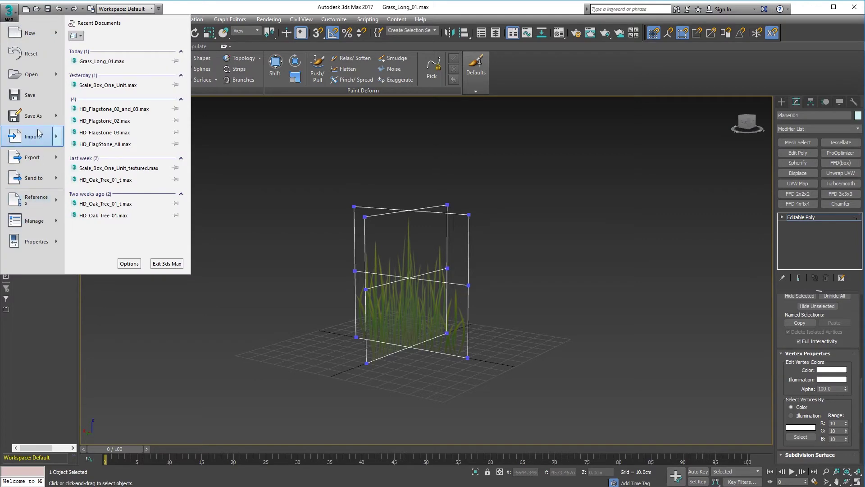
mouse_move(59, 161)
left_click(104, 50)
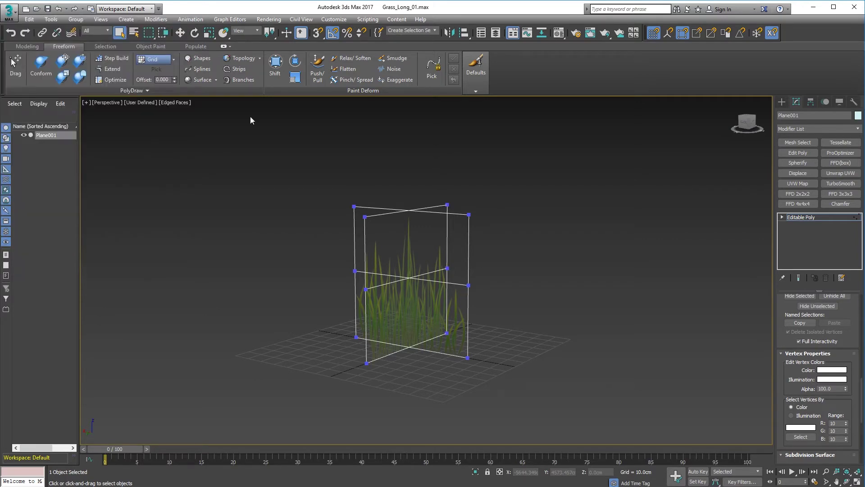
left_click(78, 69)
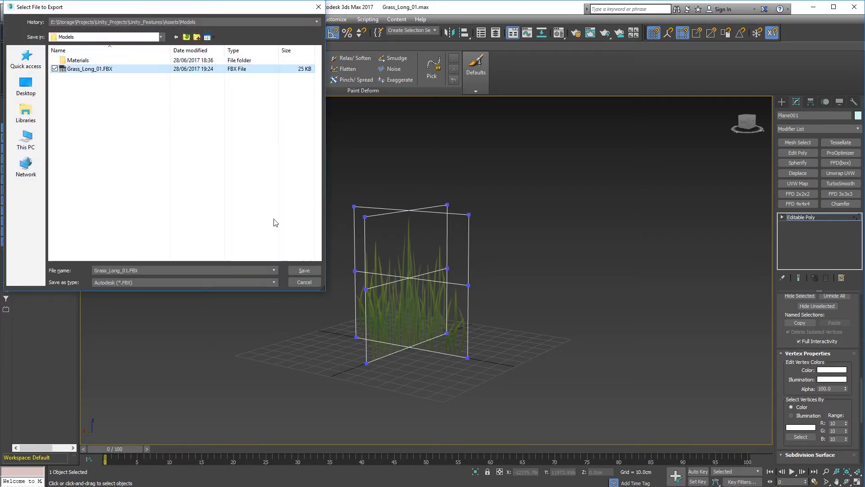
left_click(305, 271)
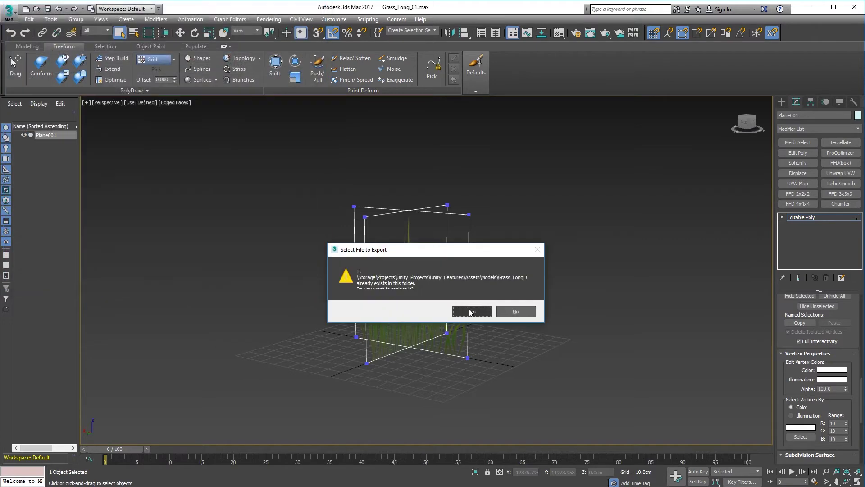
left_click(469, 310)
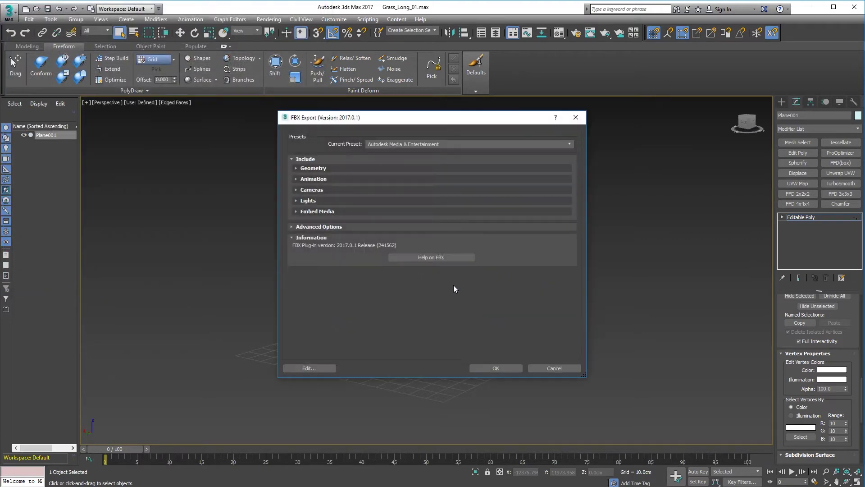
left_click(494, 368)
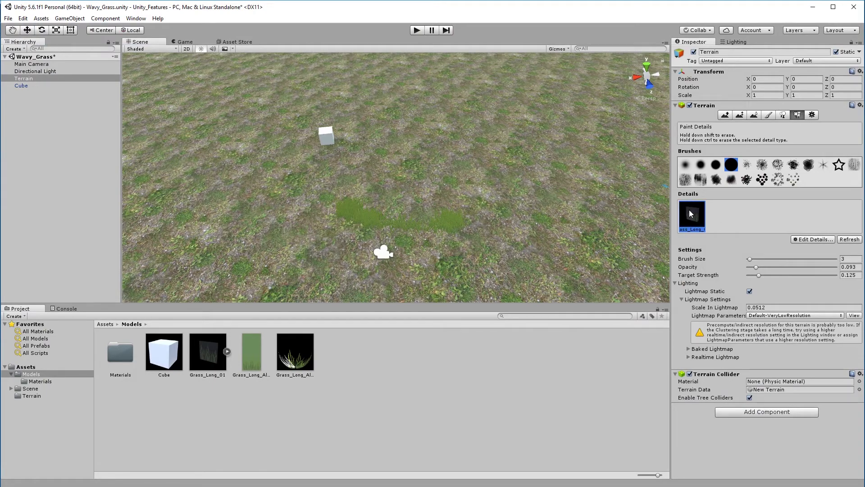
Reload the Grass_Long_01 detail mesh on the terrain and enter play mode
left_click(847, 241)
left_click(417, 30)
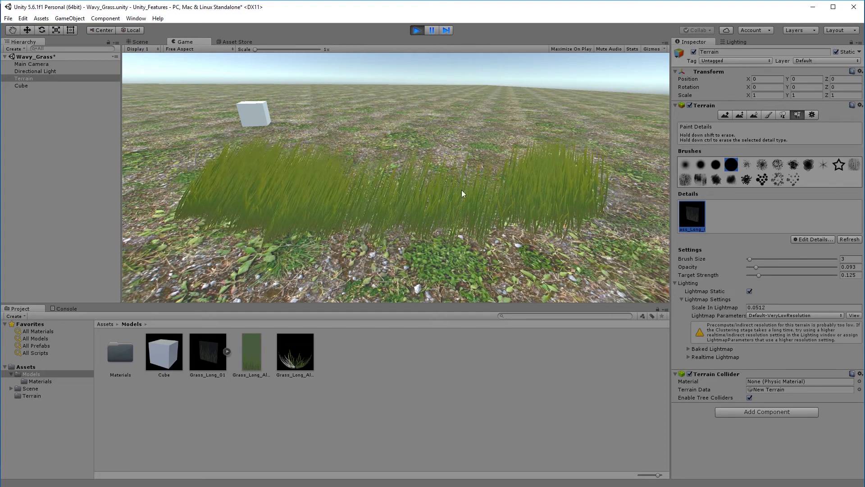
Stop play mode and bring up the Terrain object's settings
left_click(417, 34)
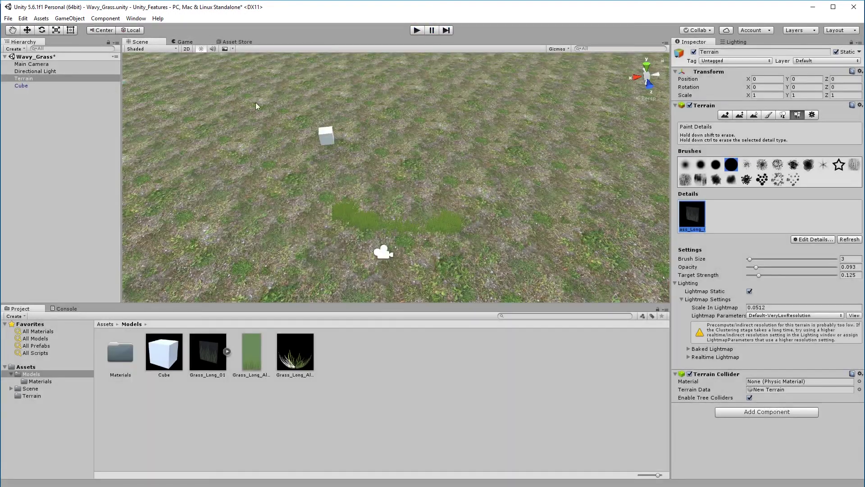
left_click(23, 78)
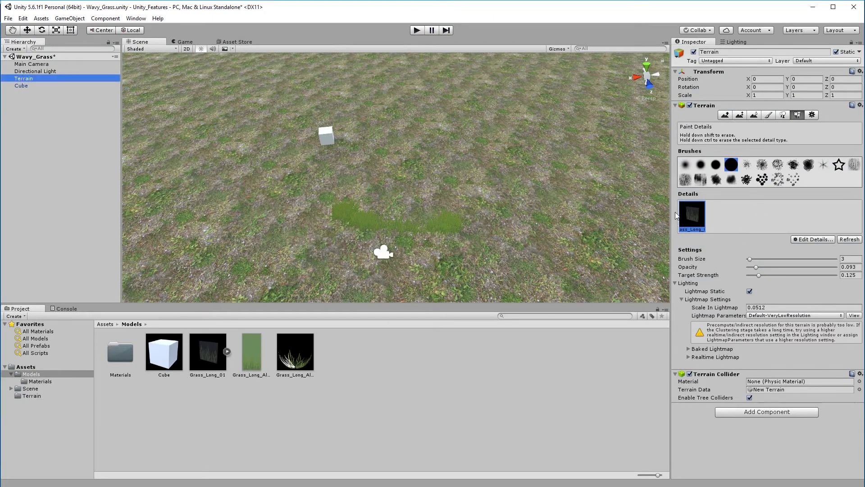
left_click(812, 114)
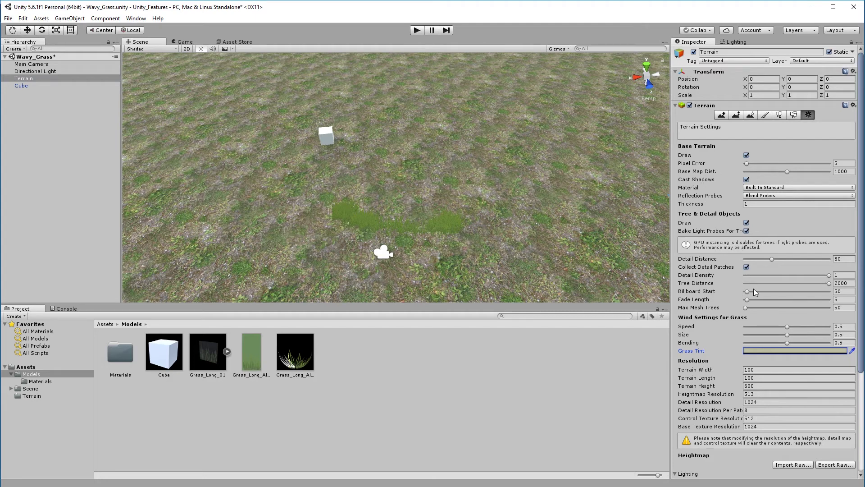
scroll(753, 288, "down", 3)
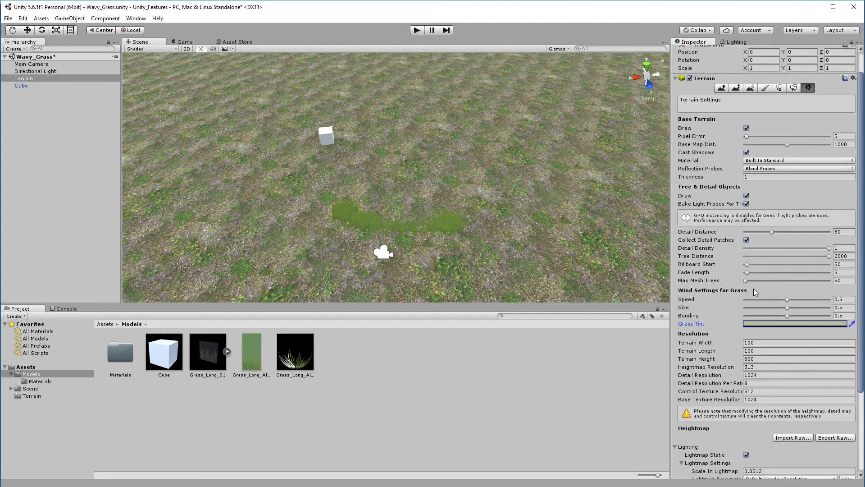
Set the terrain Grass Tint to RGBA 128, 128, 128, 255
left_click(777, 321)
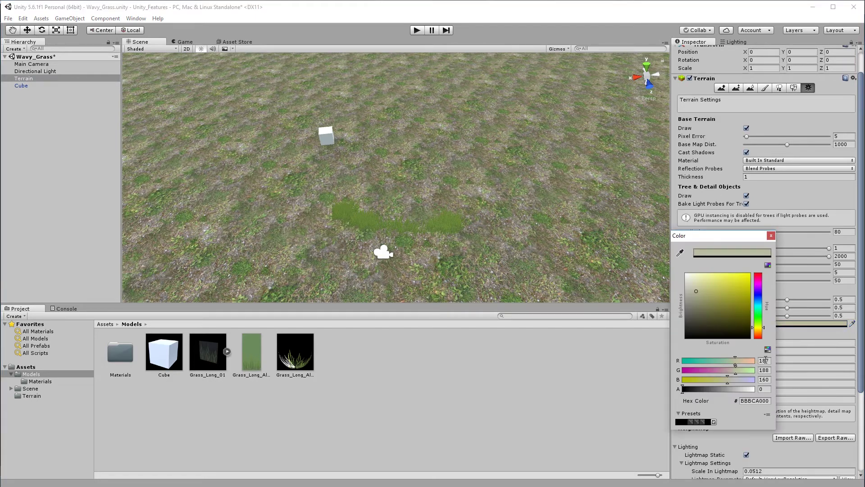
left_click(770, 359)
type("128")
key("Tab")
type("128")
key("Tab")
type("128")
key("Tab")
type("255")
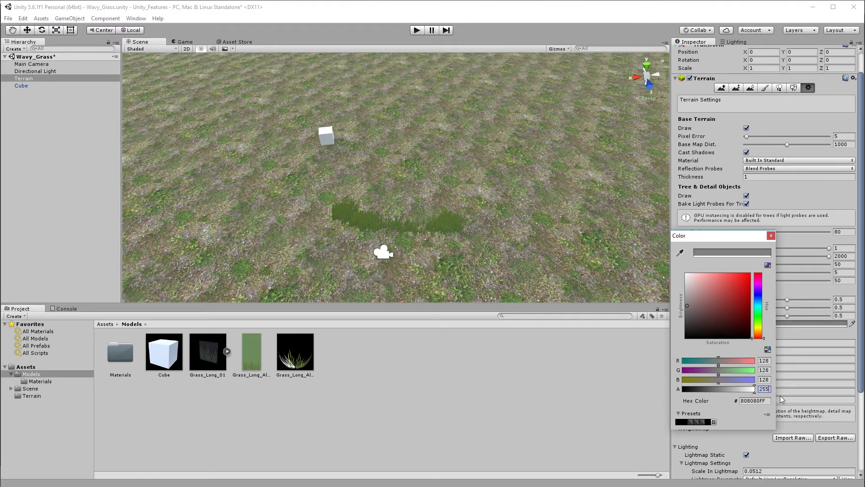
left_click(772, 236)
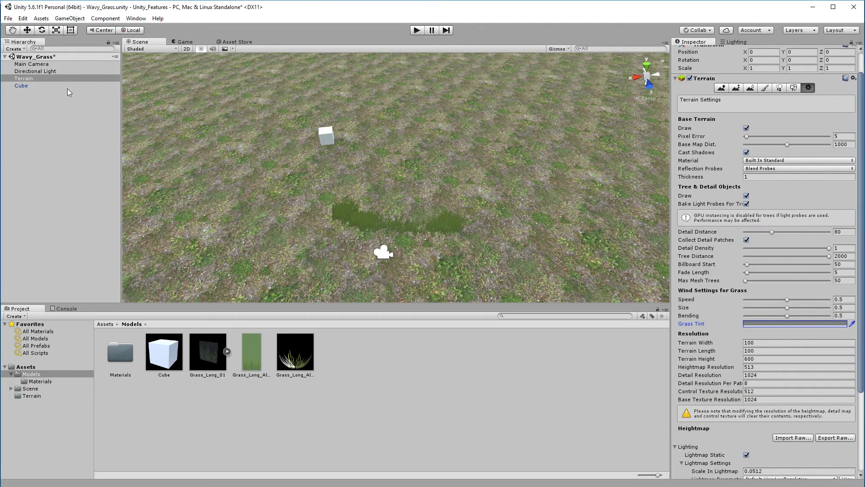
Give the Grass_Long_01 detail a light khaki Dry Color (948D4AFF) and apply the change
left_click(23, 80)
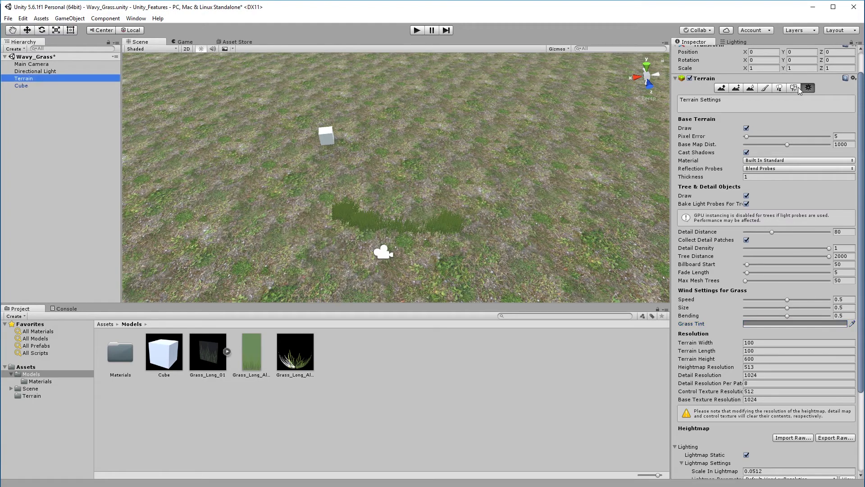
left_click(796, 89)
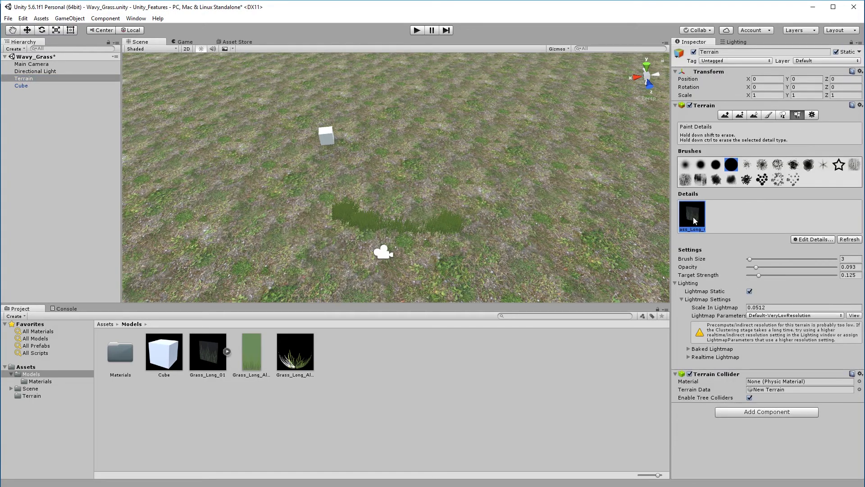
left_click(814, 239)
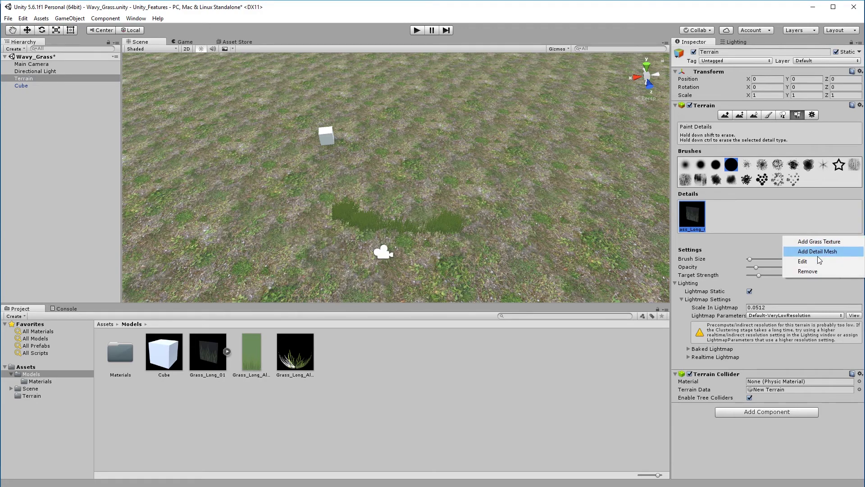
left_click(814, 263)
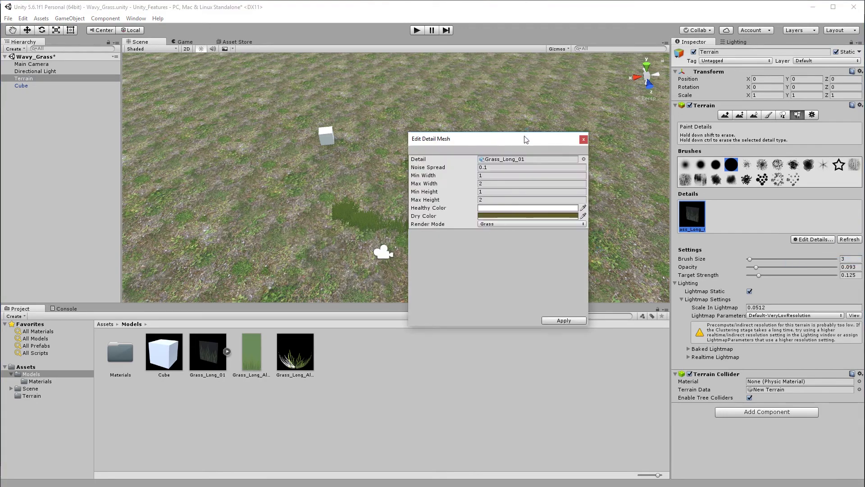
left_click_drag(525, 139, 616, 145)
left_click(613, 223)
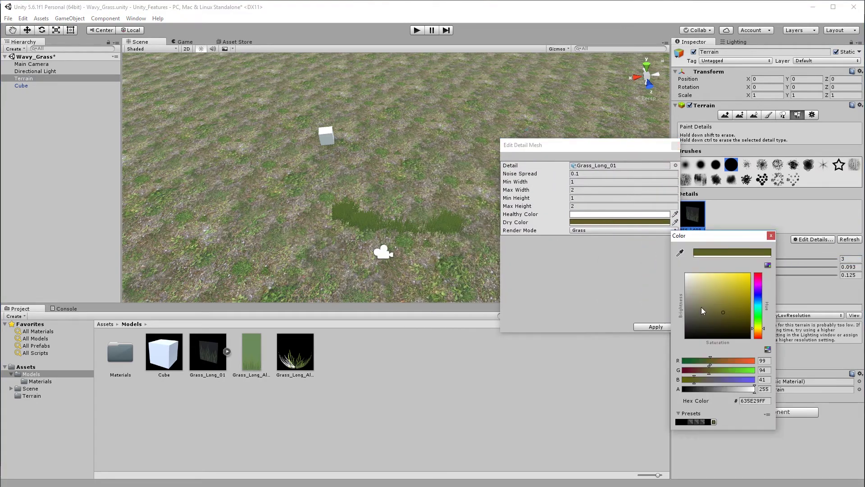
mouse_move(702, 308)
left_mouse_down()
mouse_move(696, 294)
mouse_move(697, 310)
mouse_move(689, 304)
mouse_move(694, 295)
mouse_move(717, 301)
left_mouse_up()
left_click(771, 235)
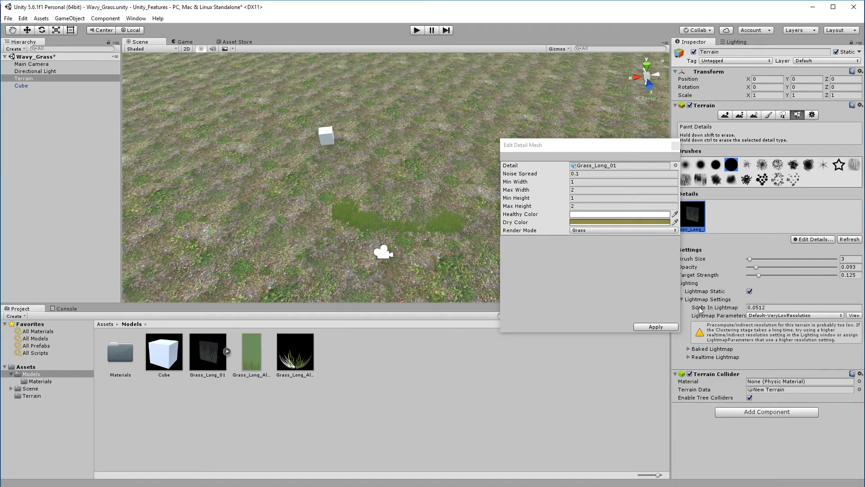
left_click(666, 328)
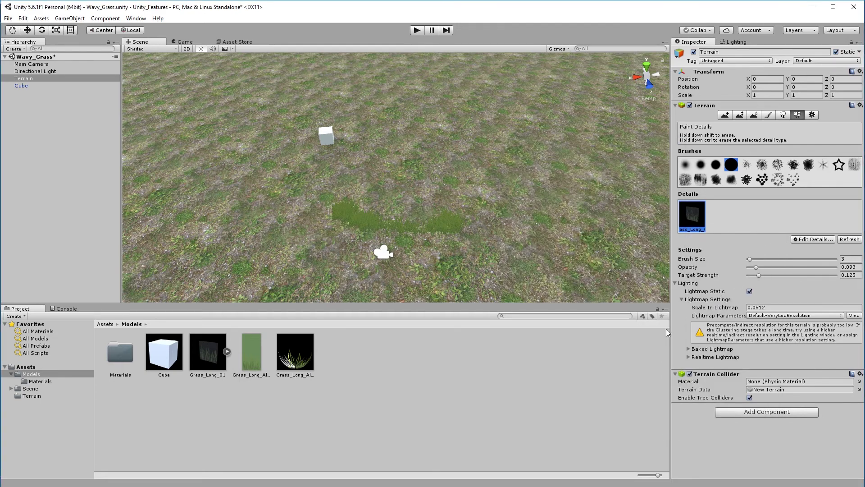
Enter play mode to view the recoloured grass strip close up in the Game view
left_click(417, 30)
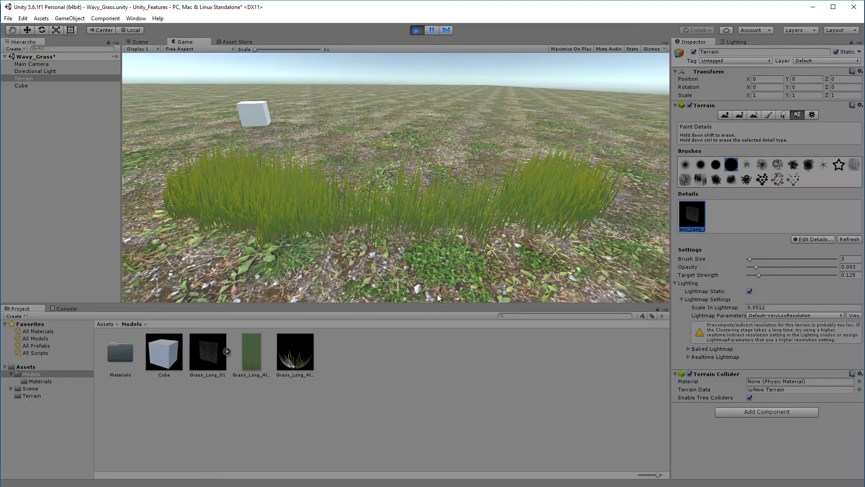